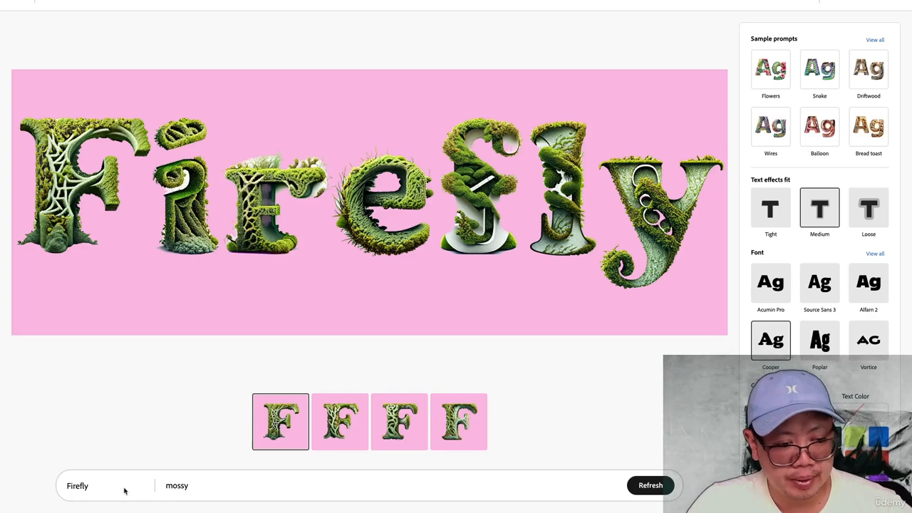
Replace the word Firefly with "Organic" as the text that carries the mossy effect
key("BackSpace")
key("BackSpace")
key("BackSpace")
key("BackSpace")
key("BackSpace")
key("BackSpace")
key("BackSpace")
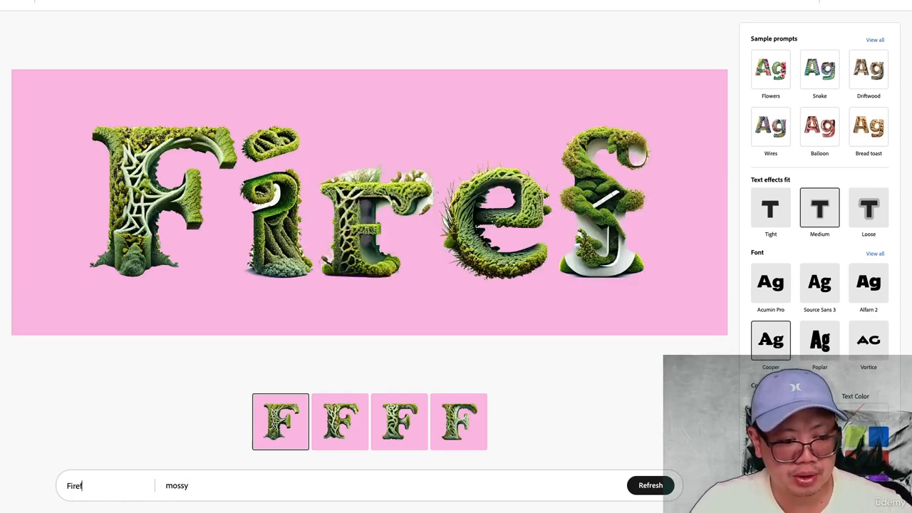
type("organic")
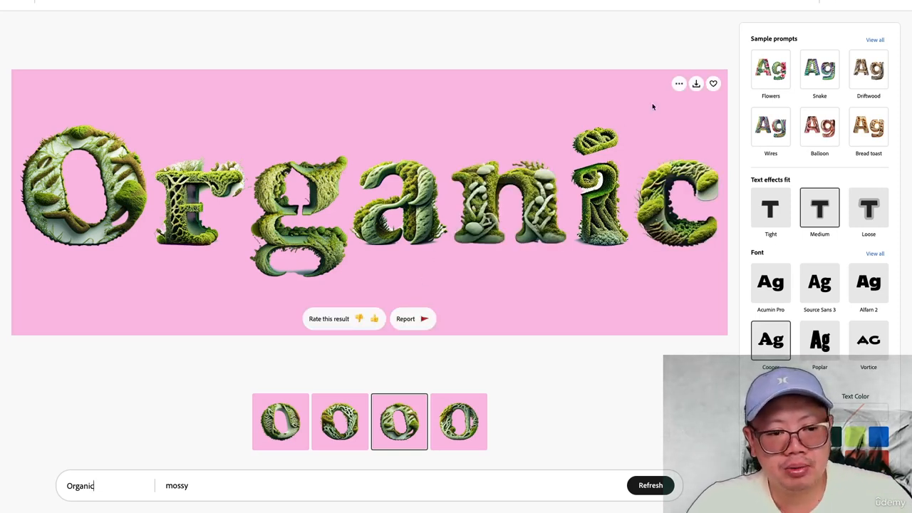
Save the mossy "Organic" result to Favorites and download it
left_click(678, 84)
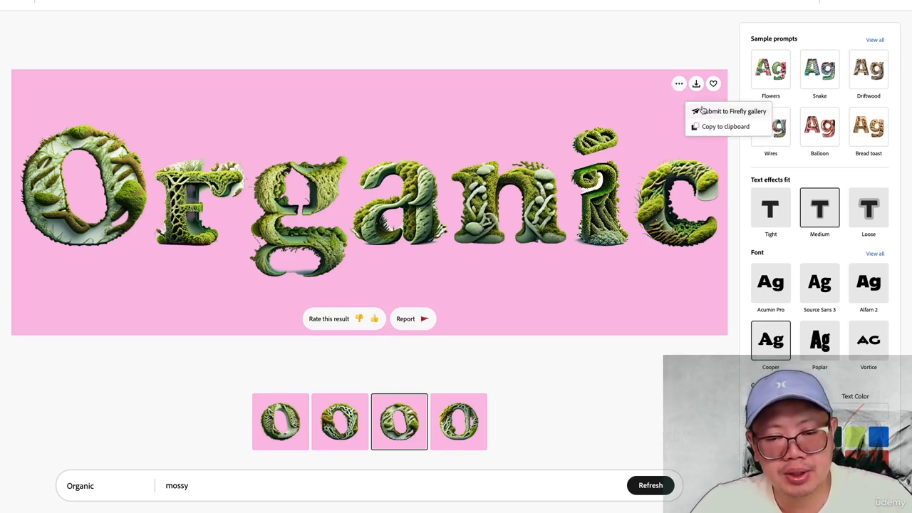
left_click(691, 51)
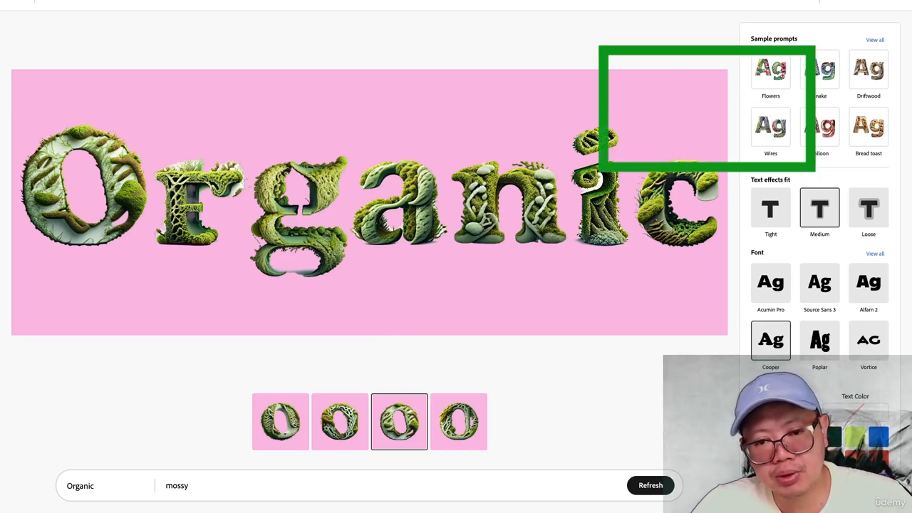
left_click(713, 85)
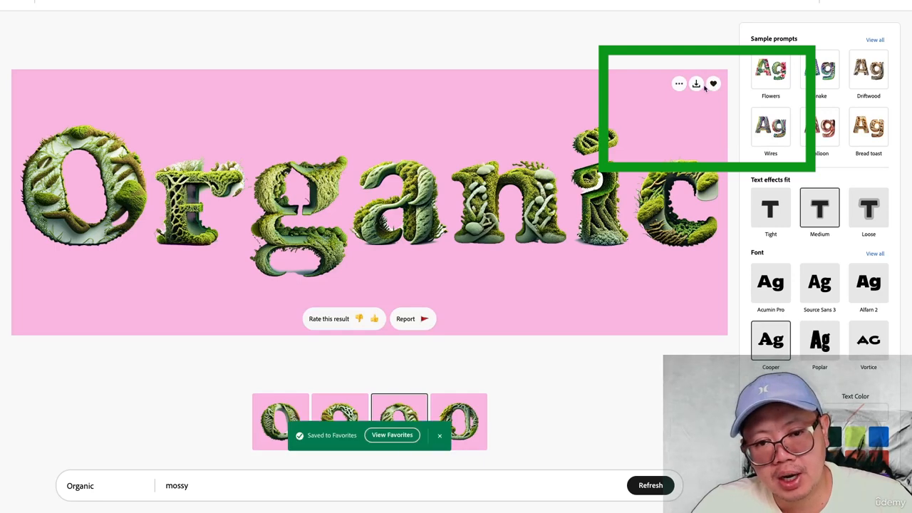
left_click(697, 85)
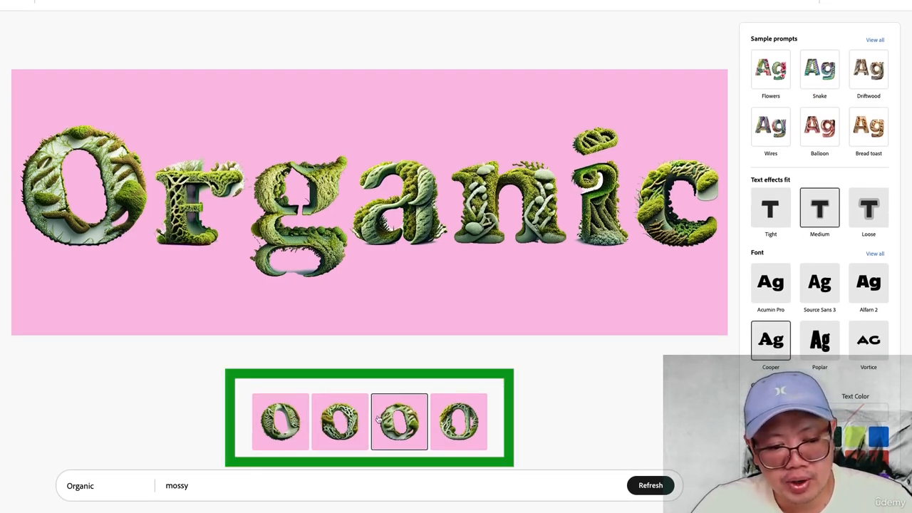
Preview the first variation of the mossy "Organic" text, return to the third one and download it
left_click(297, 433)
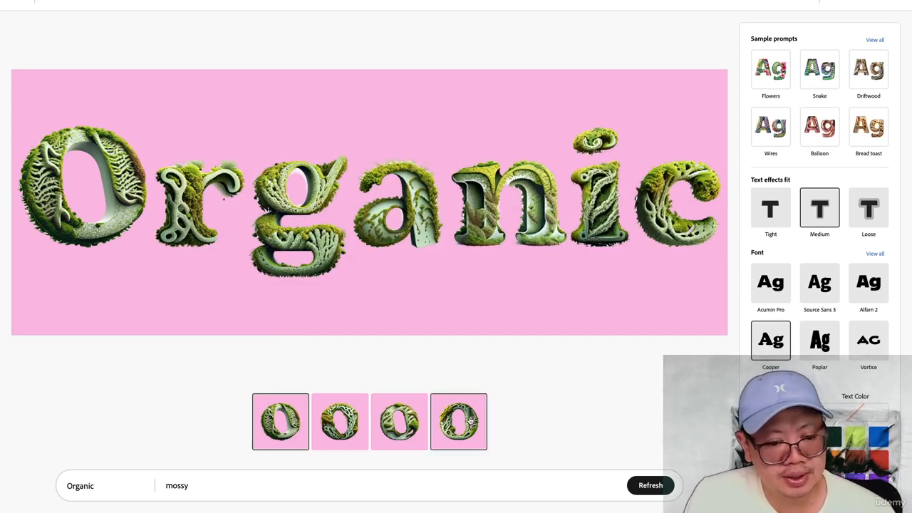
left_click(397, 423)
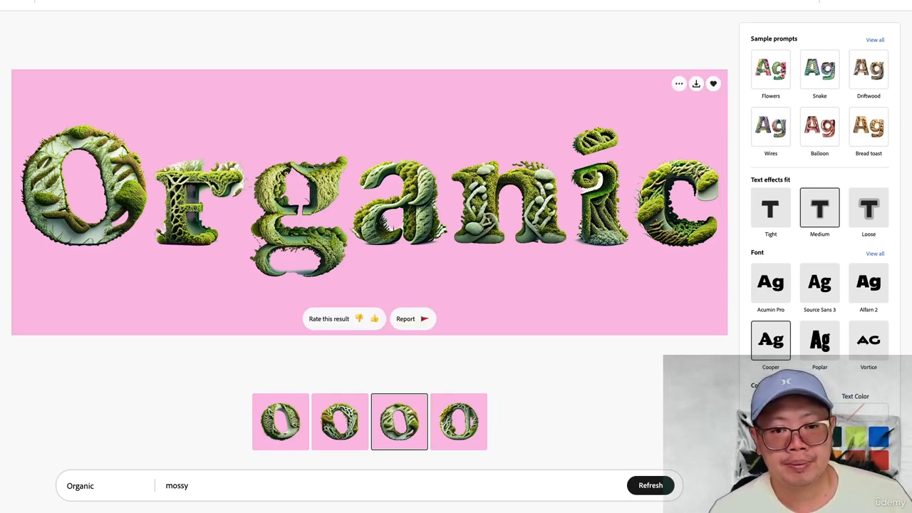
left_click(696, 84)
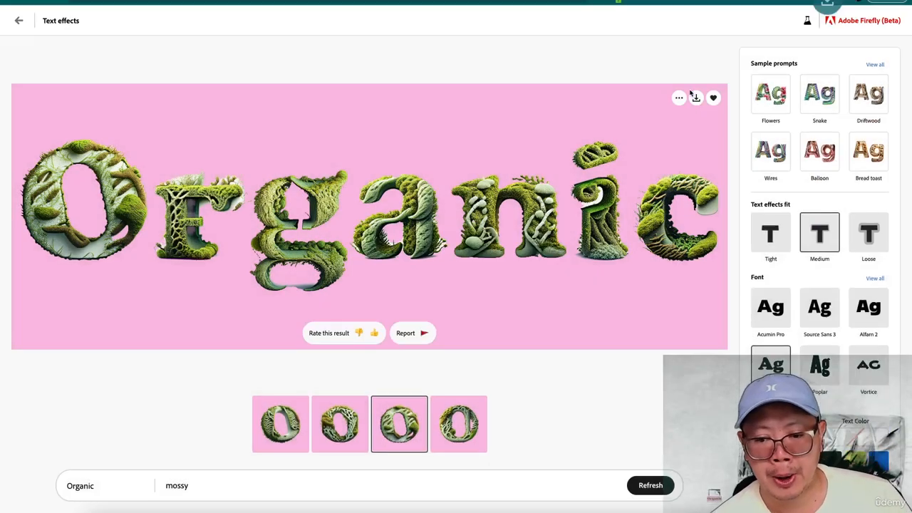
Make the background color transparent and change the text to "Chicvoyage"
scroll(718, 428, "down", 1)
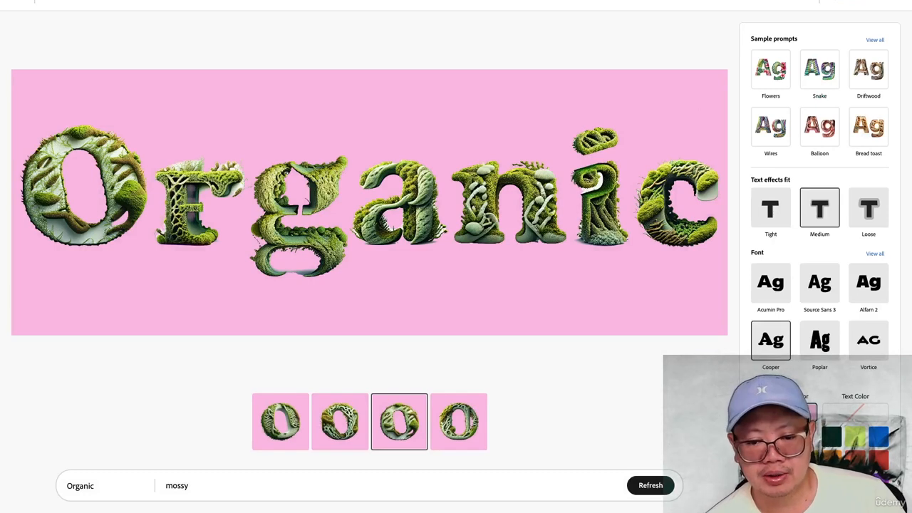
left_click(784, 413)
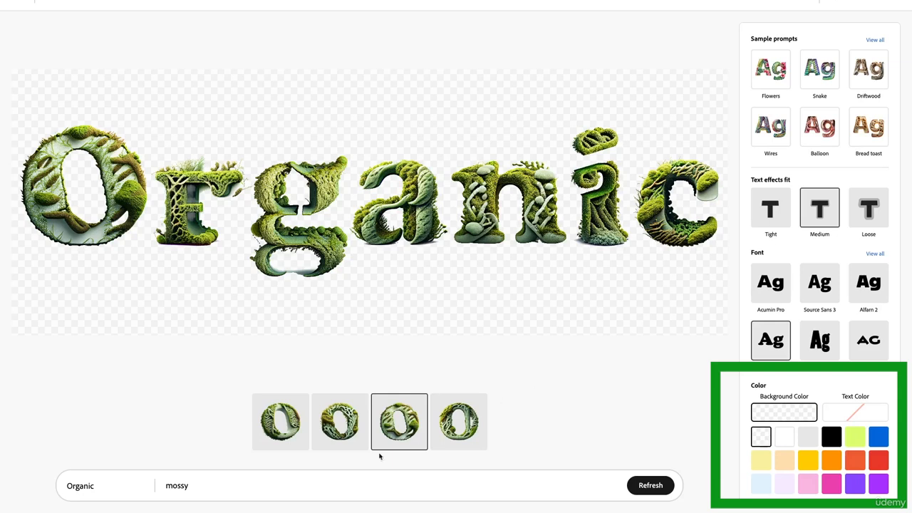
double_click(79, 482)
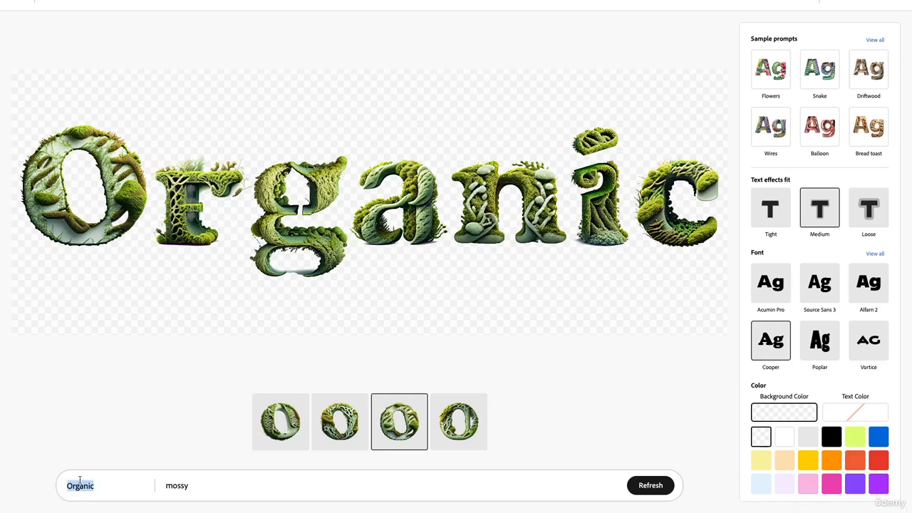
type("Chicvoyage")
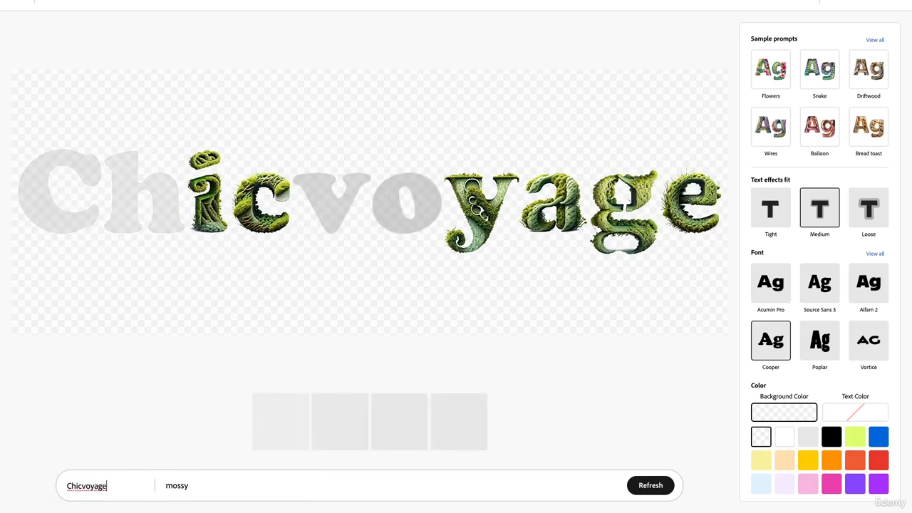
Replace the mossy effect prompt with "Platinum" and generate the new text effect
left_click(181, 485)
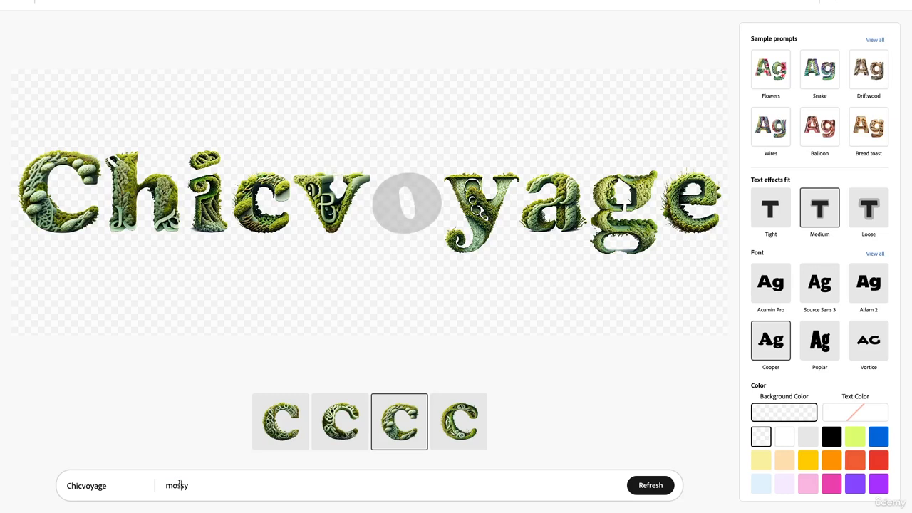
double_click(178, 485)
key("BackSpace")
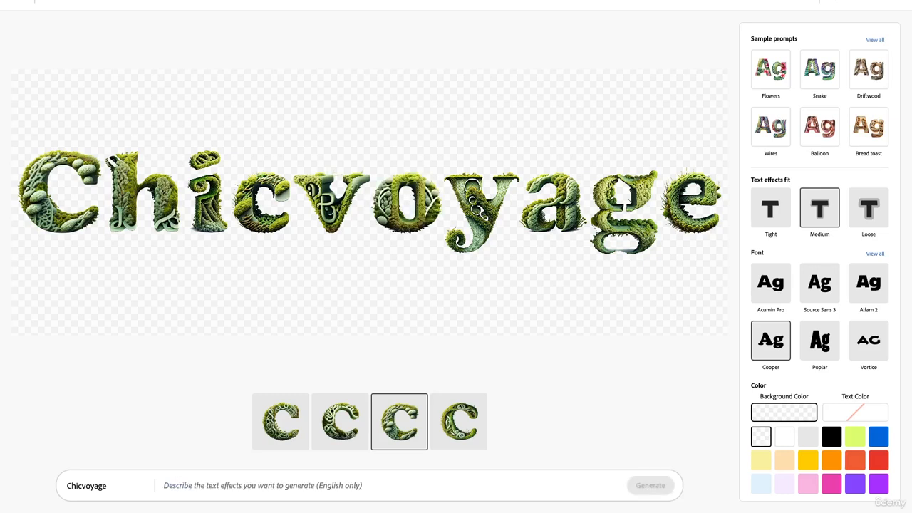
type("Platinum")
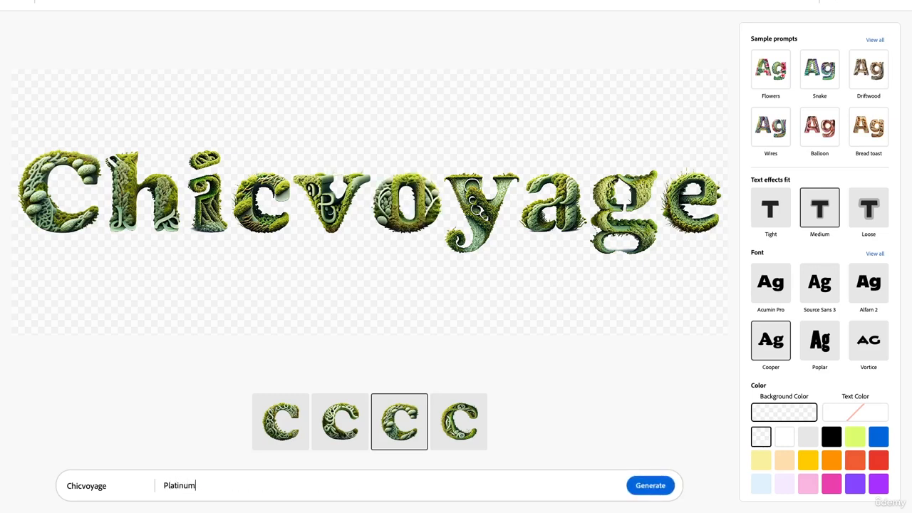
key("Return")
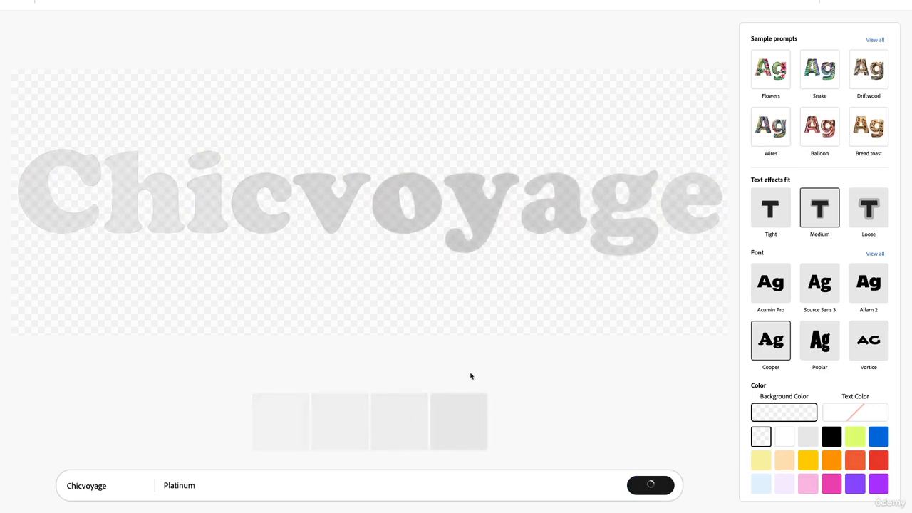
Save the fourth variation of the Platinum "Chicvoyage" text to Favorites and download it
scroll(781, 171, "down", 1)
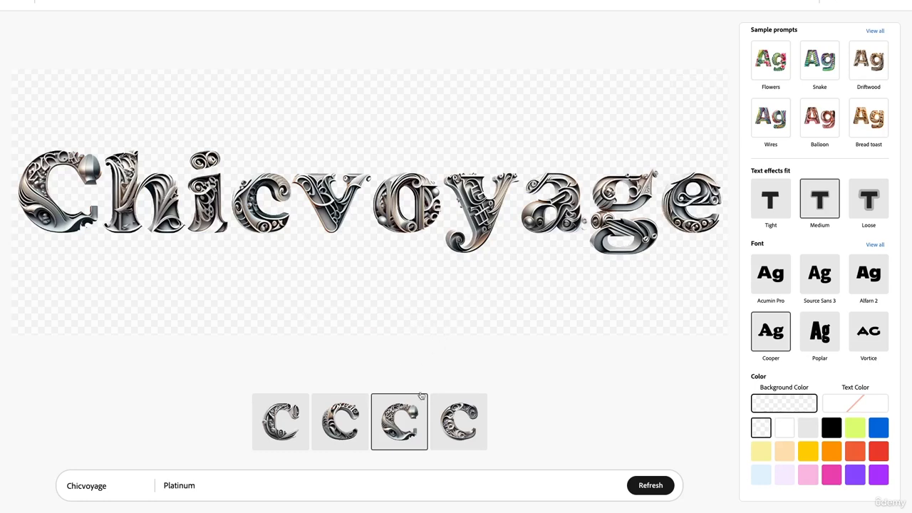
left_click(458, 421)
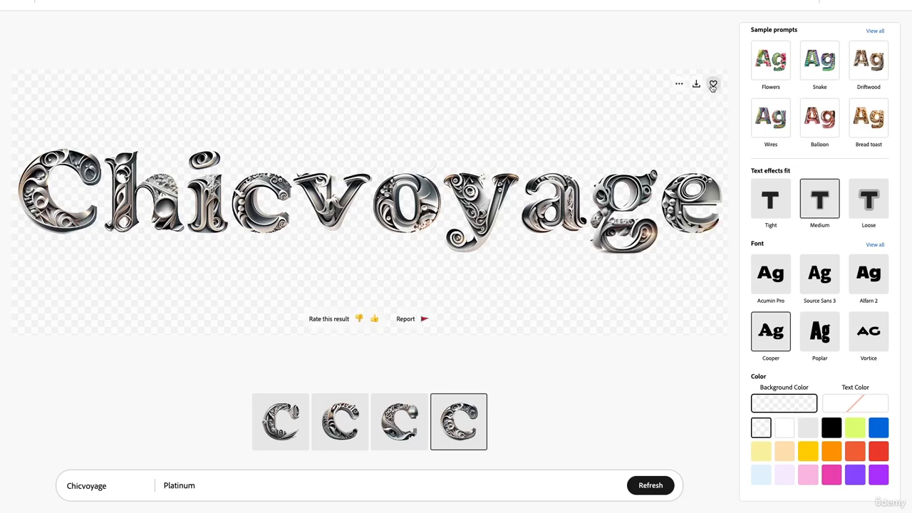
left_click(713, 83)
left_click(696, 84)
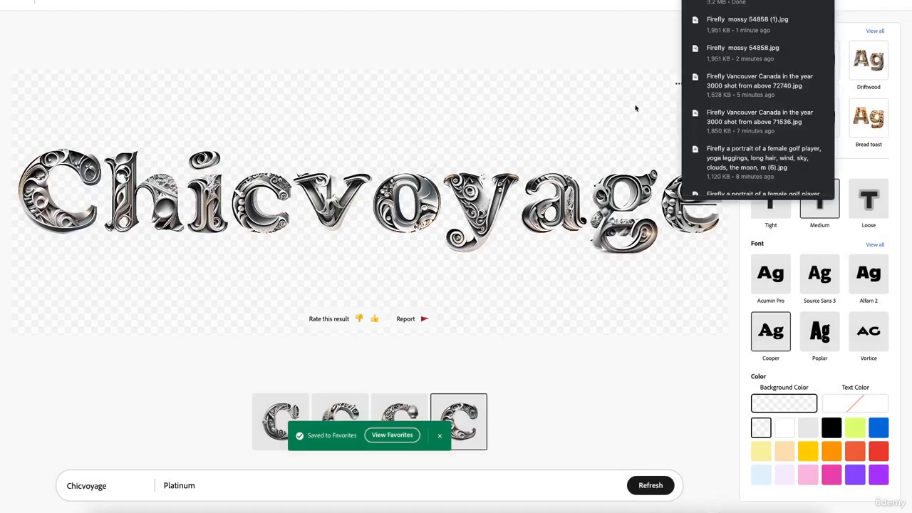
left_click(510, 157)
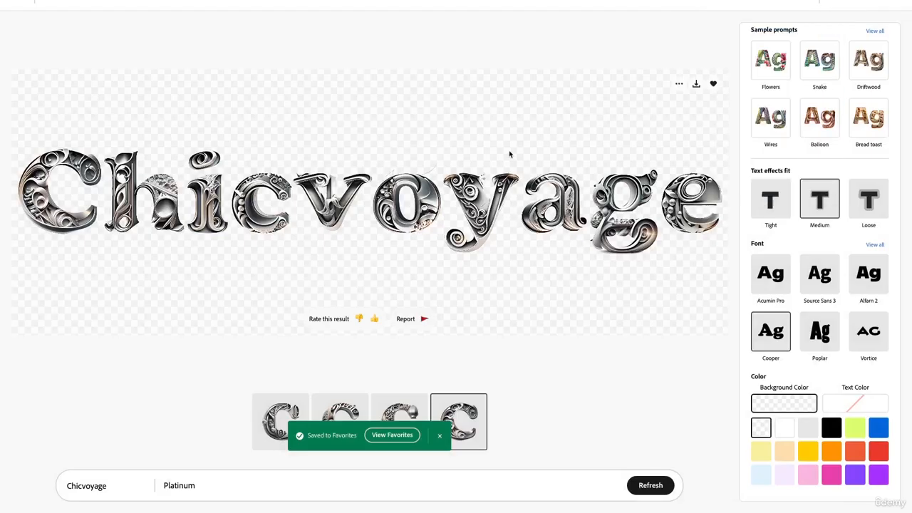
Replace the text "Chicvoyage" with the person's full name, keeping the Platinum effect
double_click(316, 483)
double_click(108, 488)
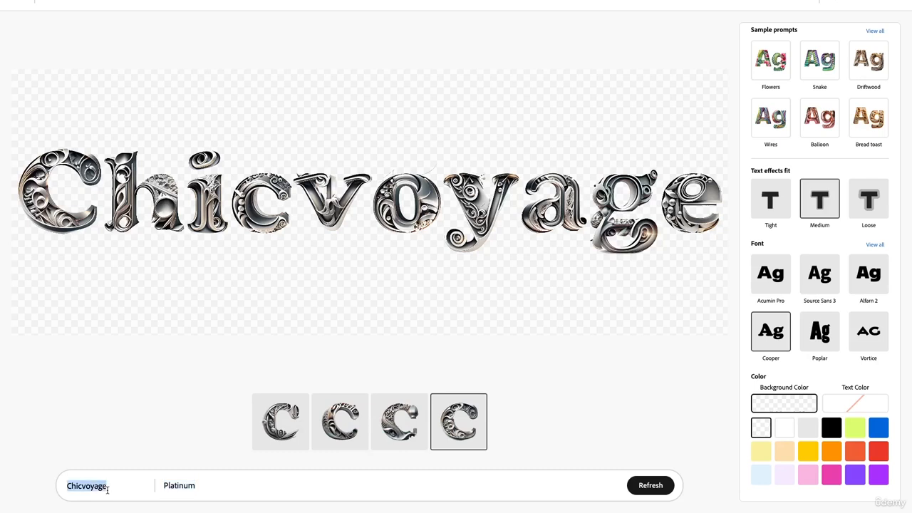
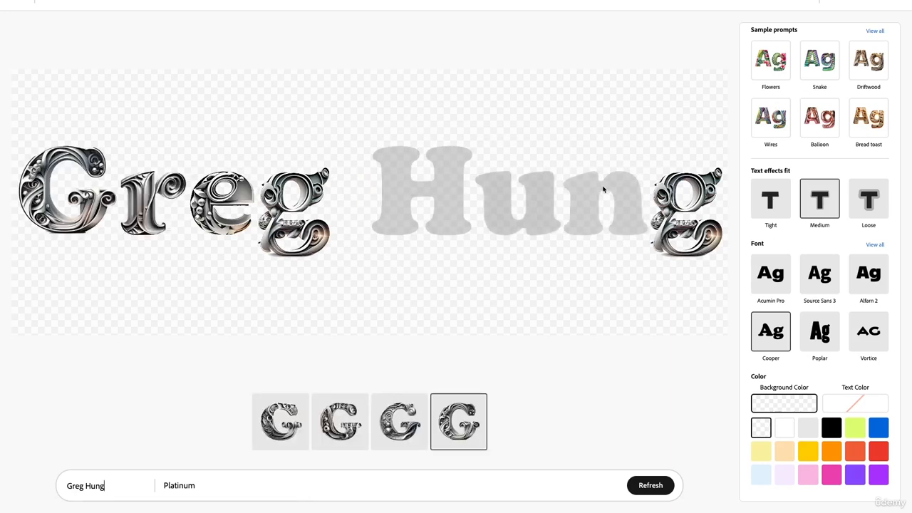
Replace the Platinum effect prompt with "Fire and Water" and generate the new text effect
double_click(183, 485)
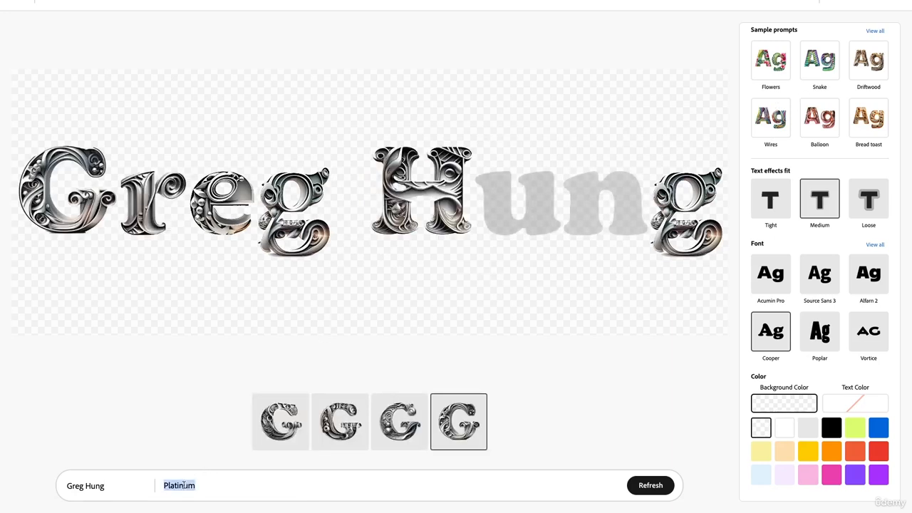
type("F")
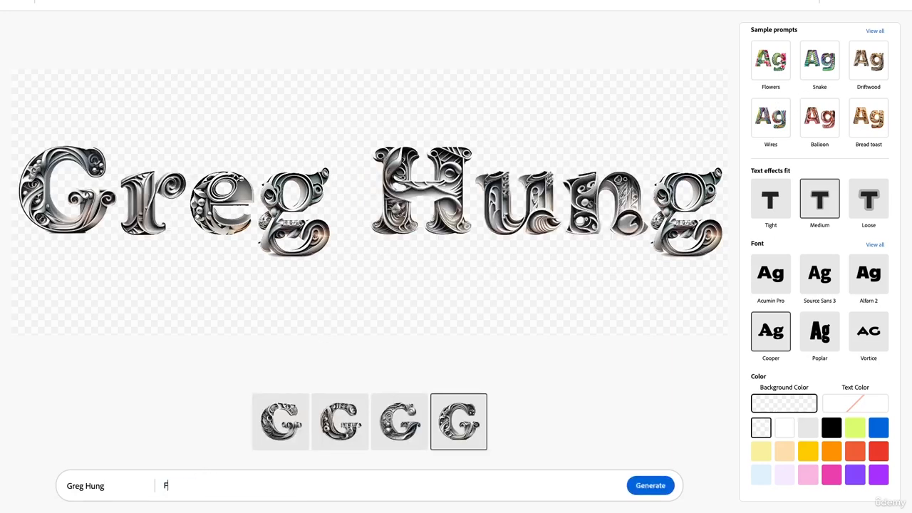
type("ire and Water")
key("Return")
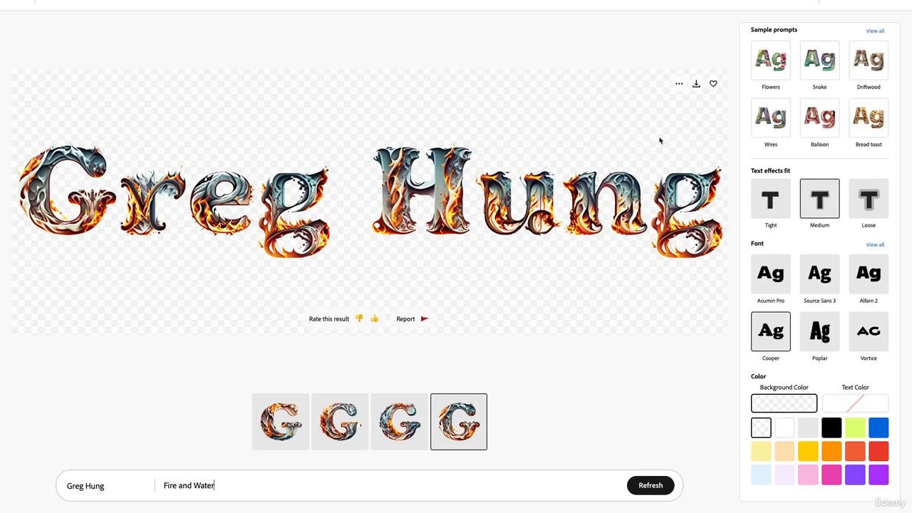
Save the Fire and Water name artwork to Favorites and download it
left_click(713, 84)
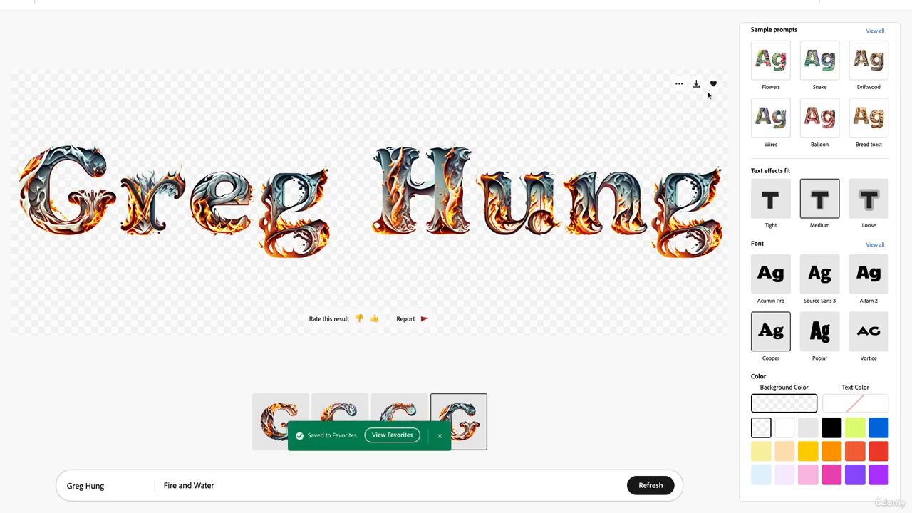
left_click(696, 85)
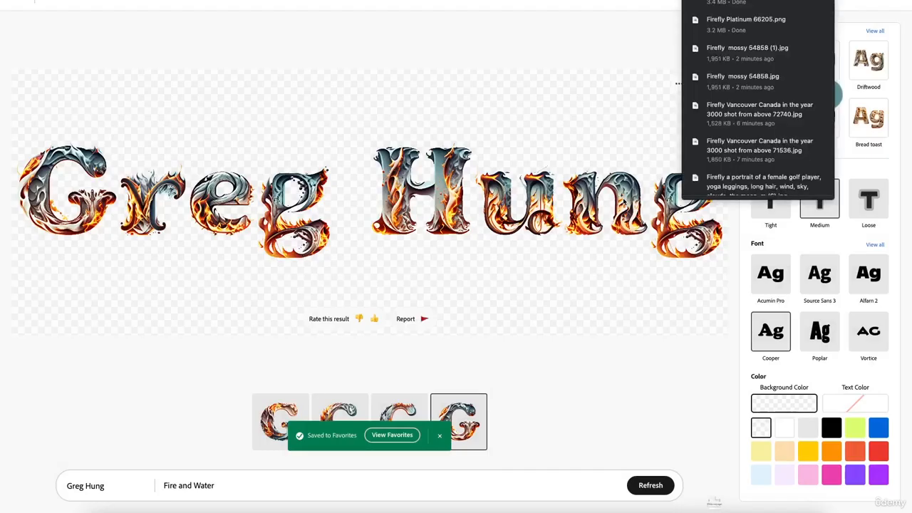
left_click(647, 32)
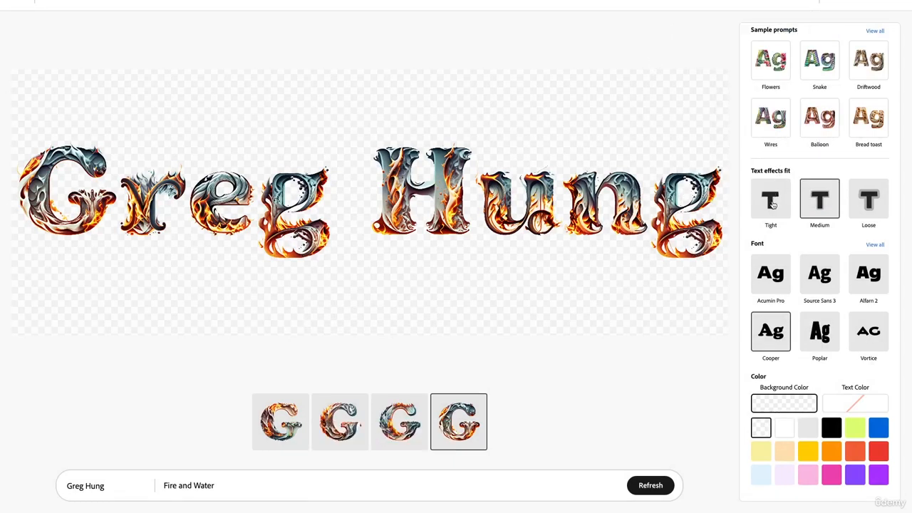
Set the text effects fit to Tight and change the font to Sanvito from the full font list
left_click(771, 205)
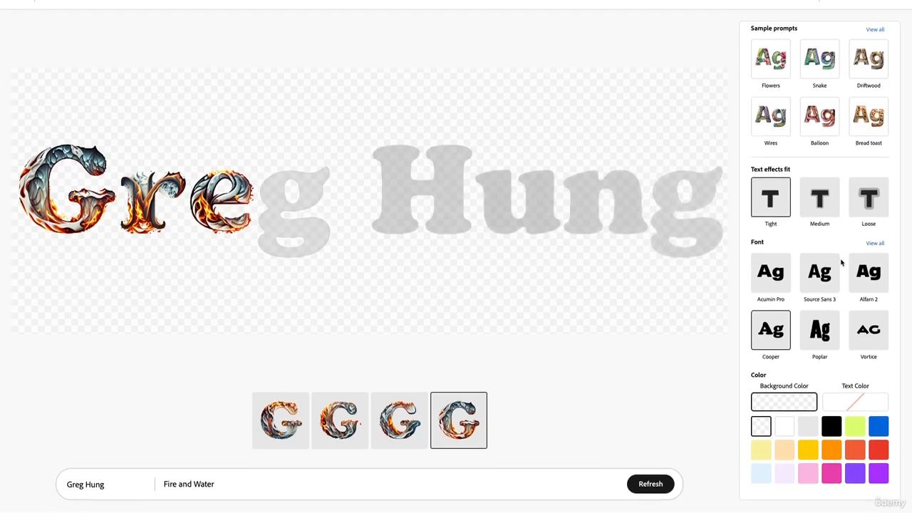
left_click(874, 246)
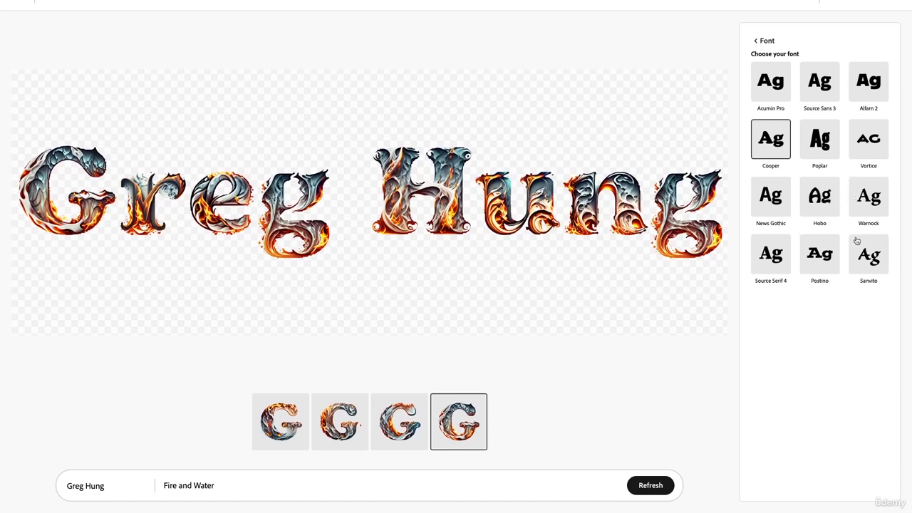
left_click(755, 41)
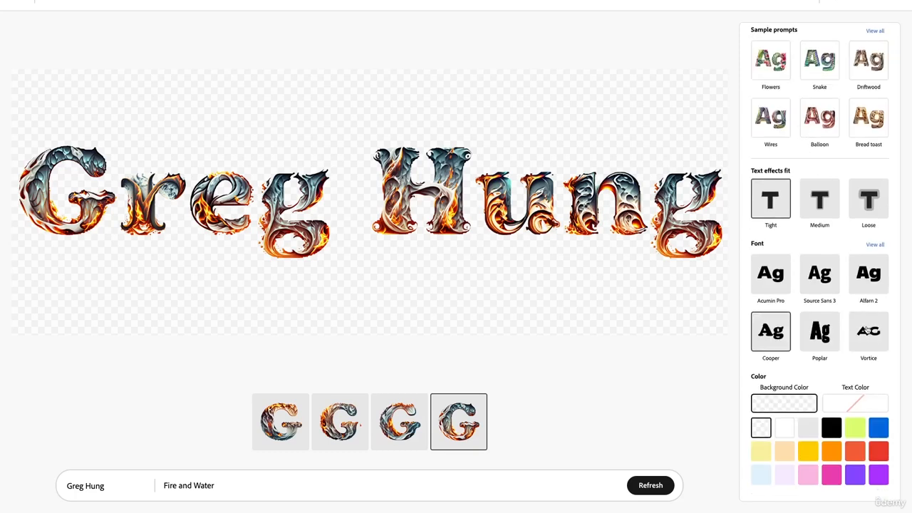
left_click(875, 246)
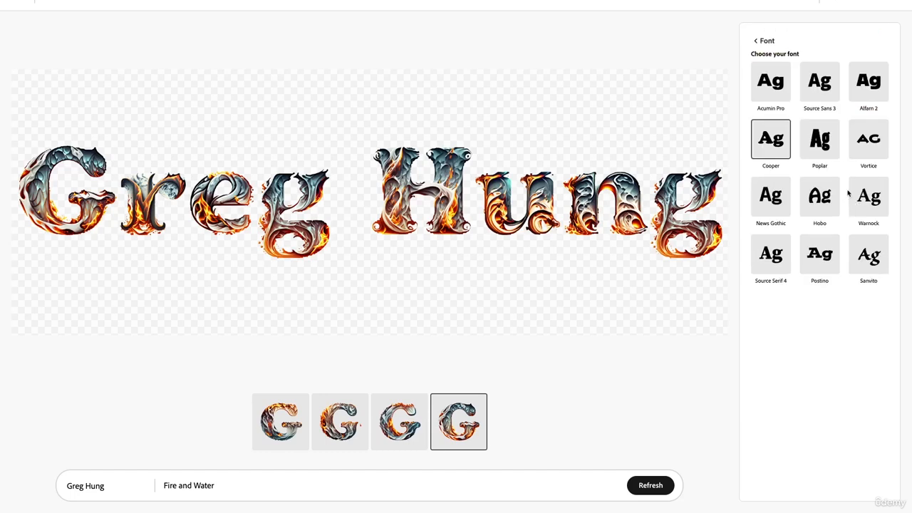
left_click(862, 250)
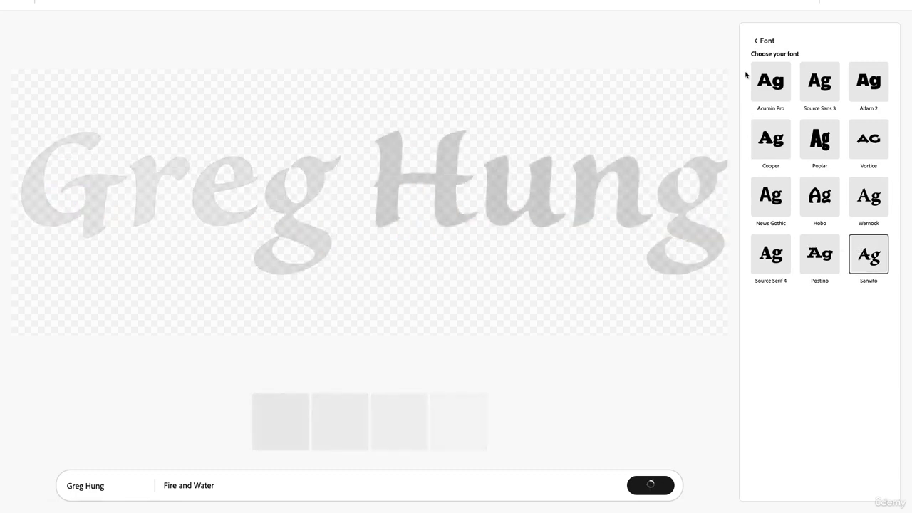
left_click(756, 40)
scroll(800, 147, "down", 1)
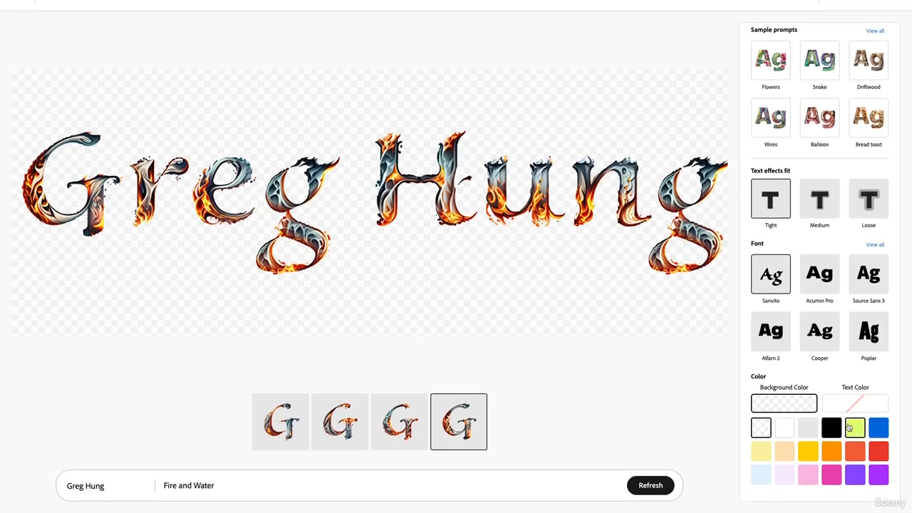
Try a lime green background behind the name artwork and restore the transparent background
left_click(854, 427)
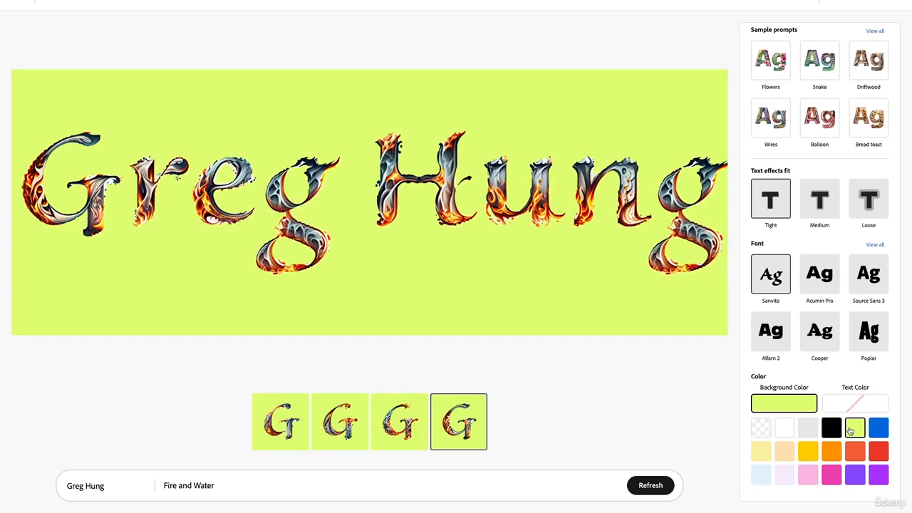
left_click(760, 427)
Set the text color of the Fire and Water name artwork to orange-red and download the result
left_click(846, 403)
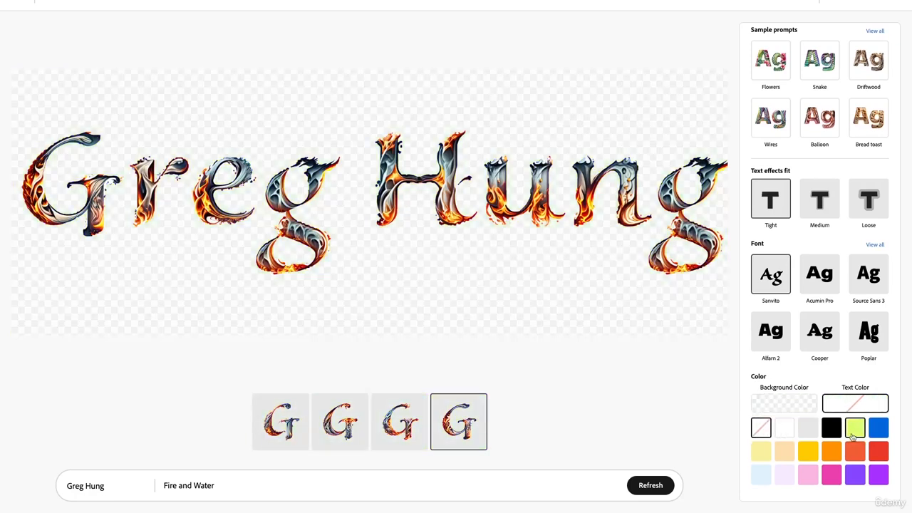
left_click(855, 450)
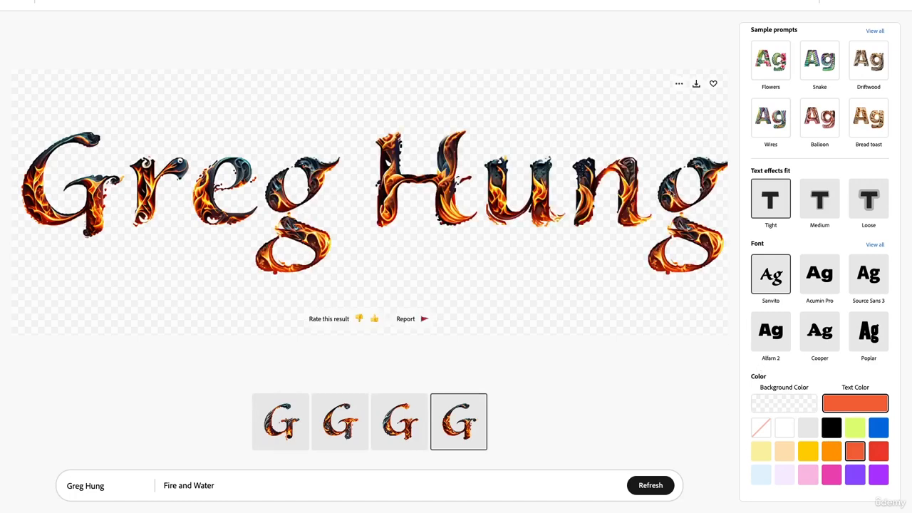
left_click(696, 84)
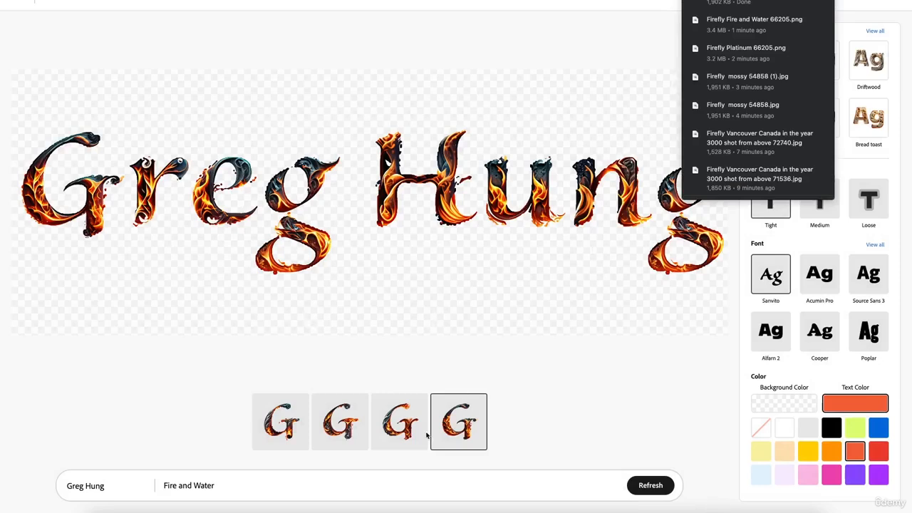
Replace the text with "nomadcoin" and the effect prompt with "world travel", and generate the new text effect
triple_click(130, 485)
type("nomadcoin")
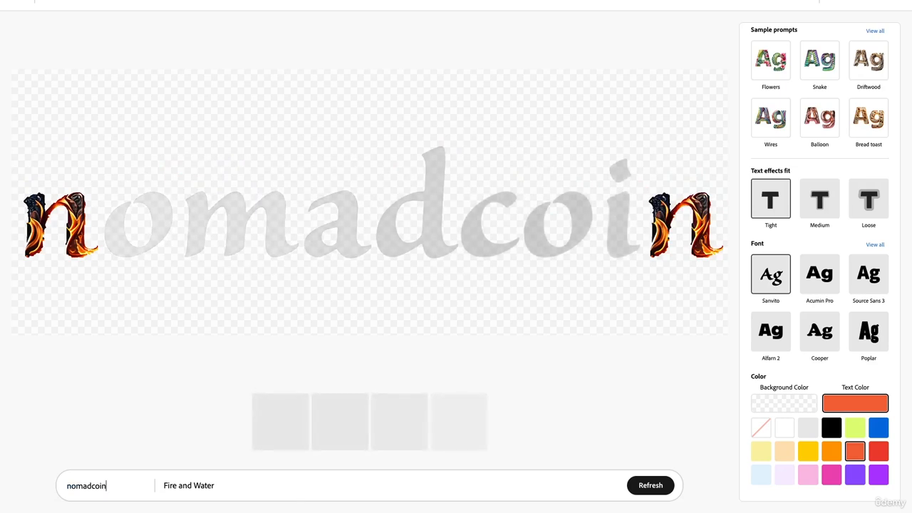
triple_click(219, 489)
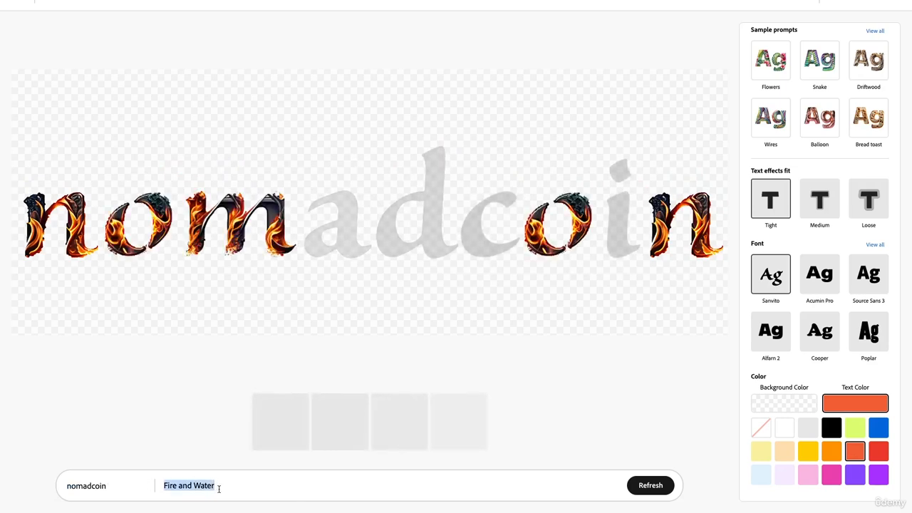
type("world")
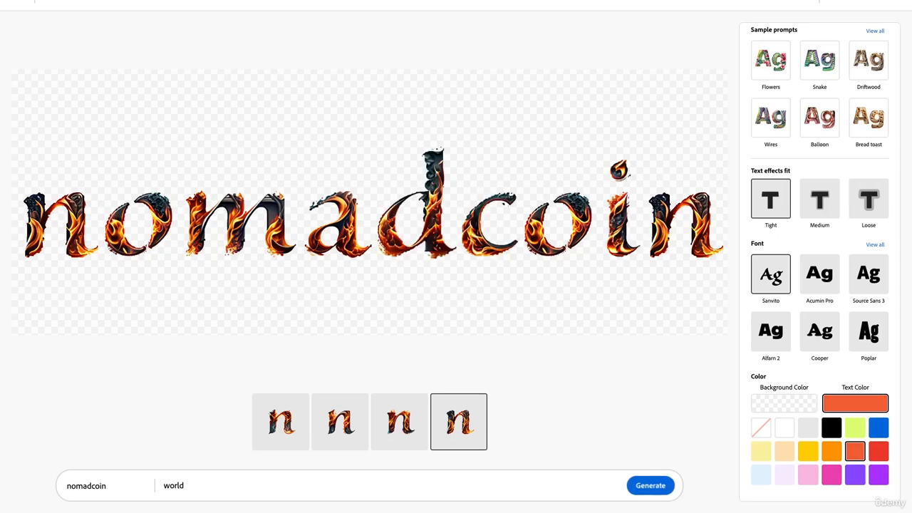
type(" travel")
key("Return")
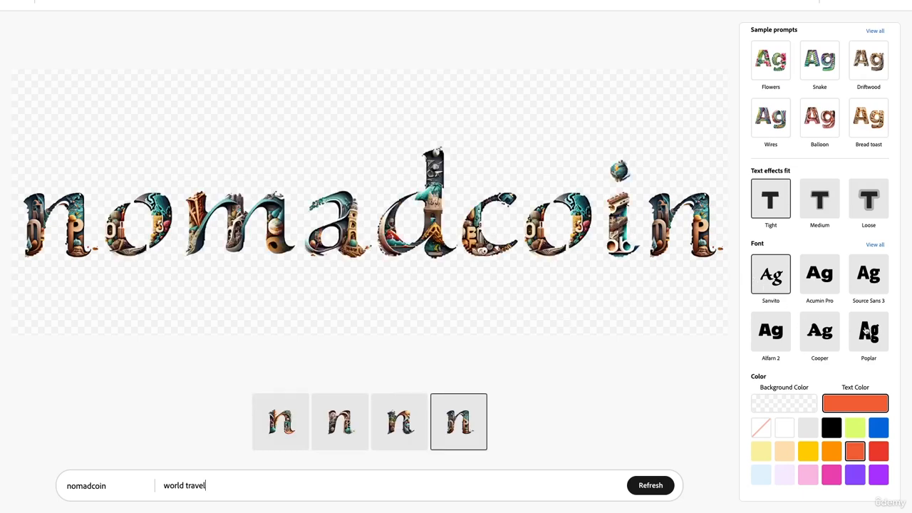
Change the nomadcoin font to Source Sans 3 and download the artwork before returning to the Text effects gallery
left_click(867, 280)
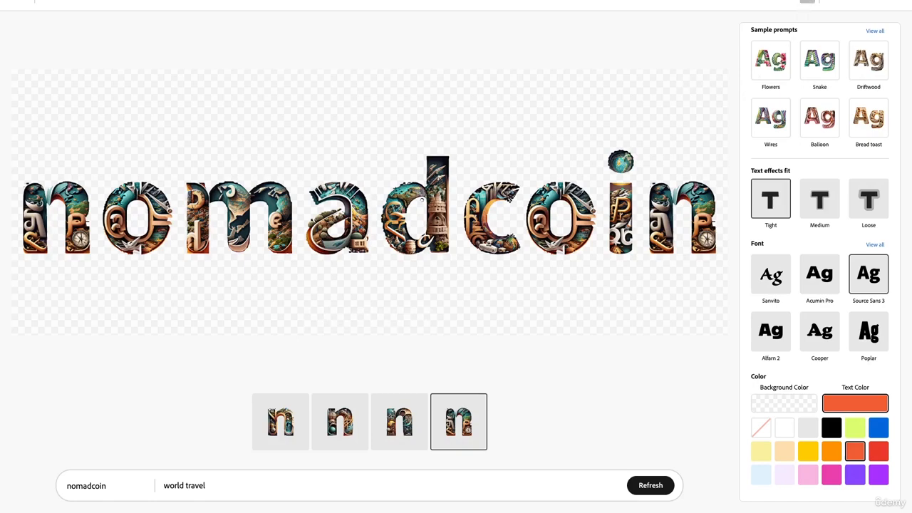
left_click(696, 84)
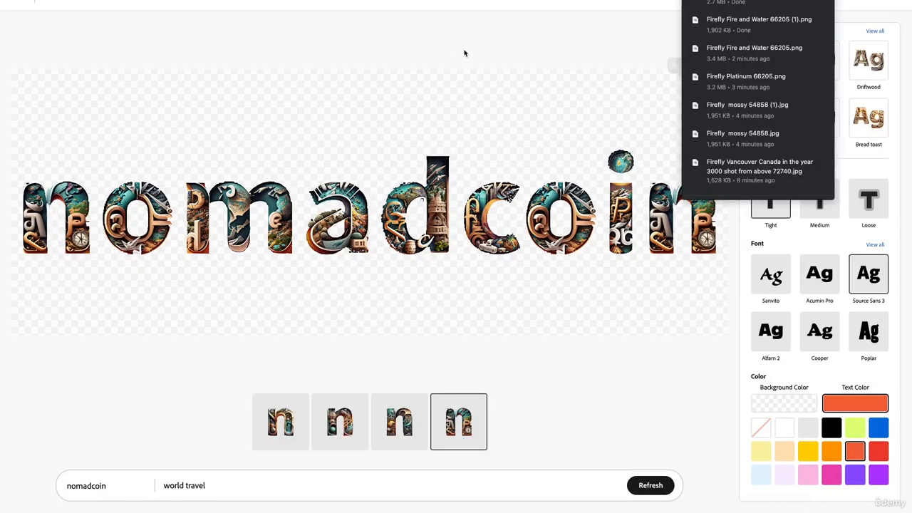
left_click(16, 4)
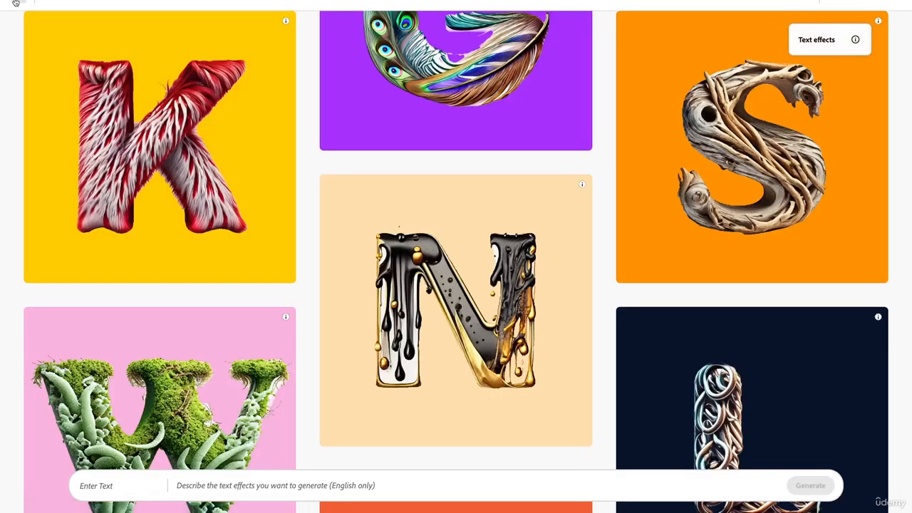